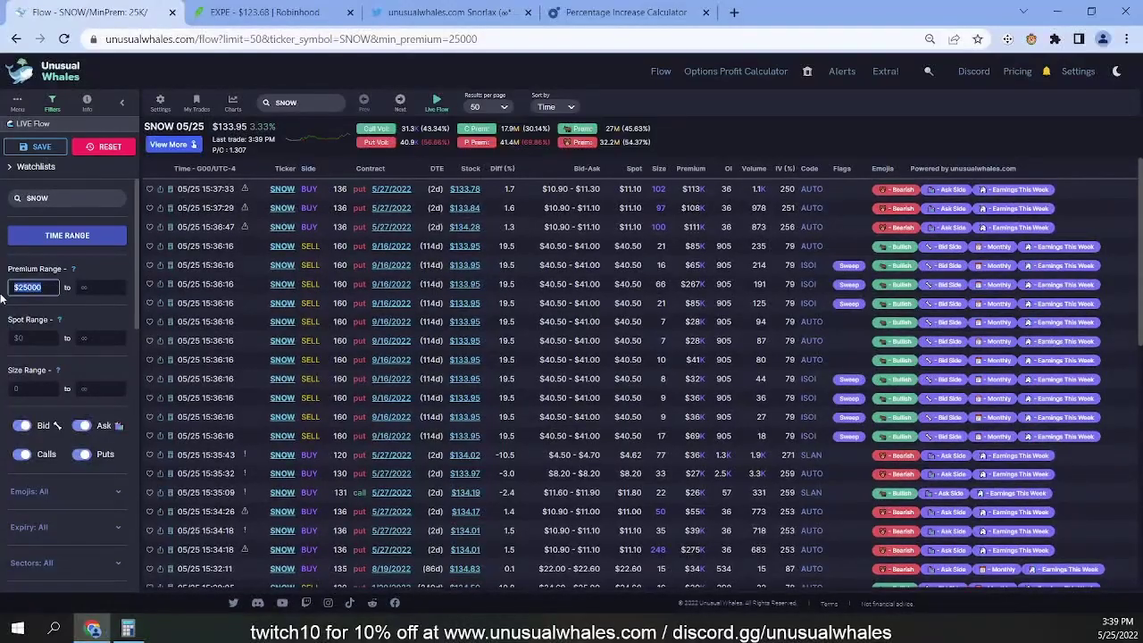
Change the SNOW flow's minimum premium from $25,000 to $100,000, then check the date
key(BackSpace)
key(BackSpace)
key(BackSpace)
text(00000)
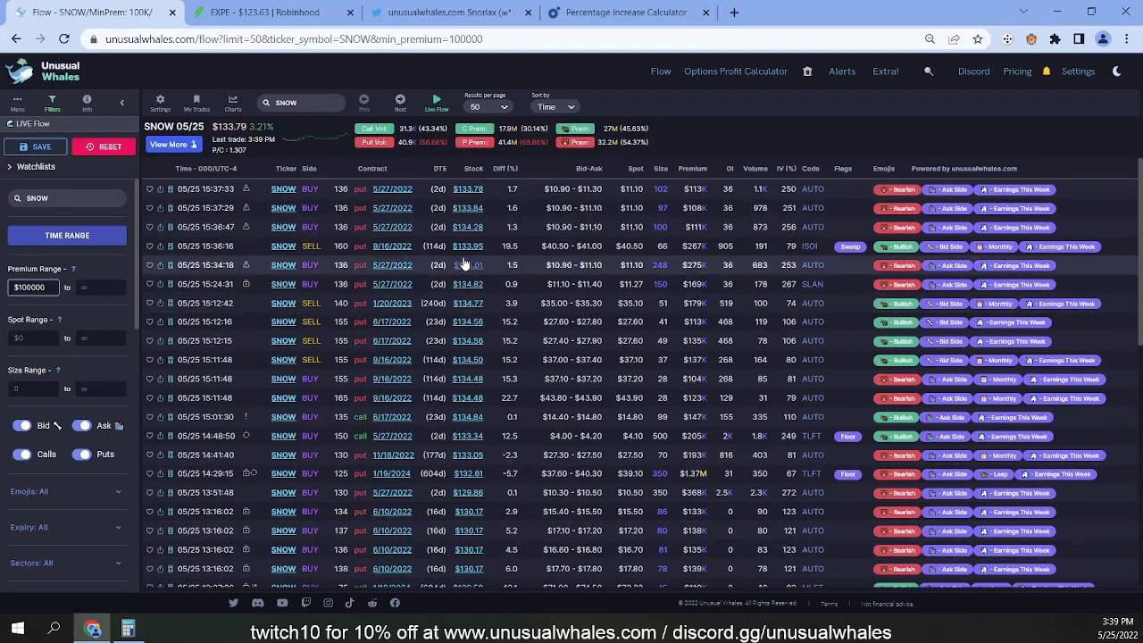
click(1112, 628)
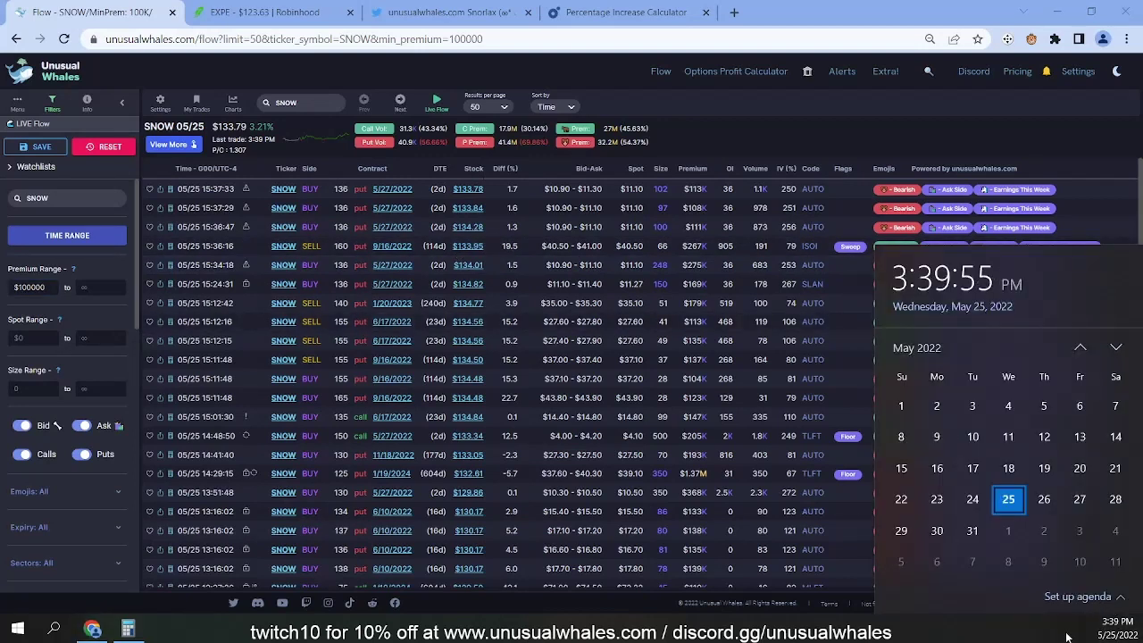
click(1068, 634)
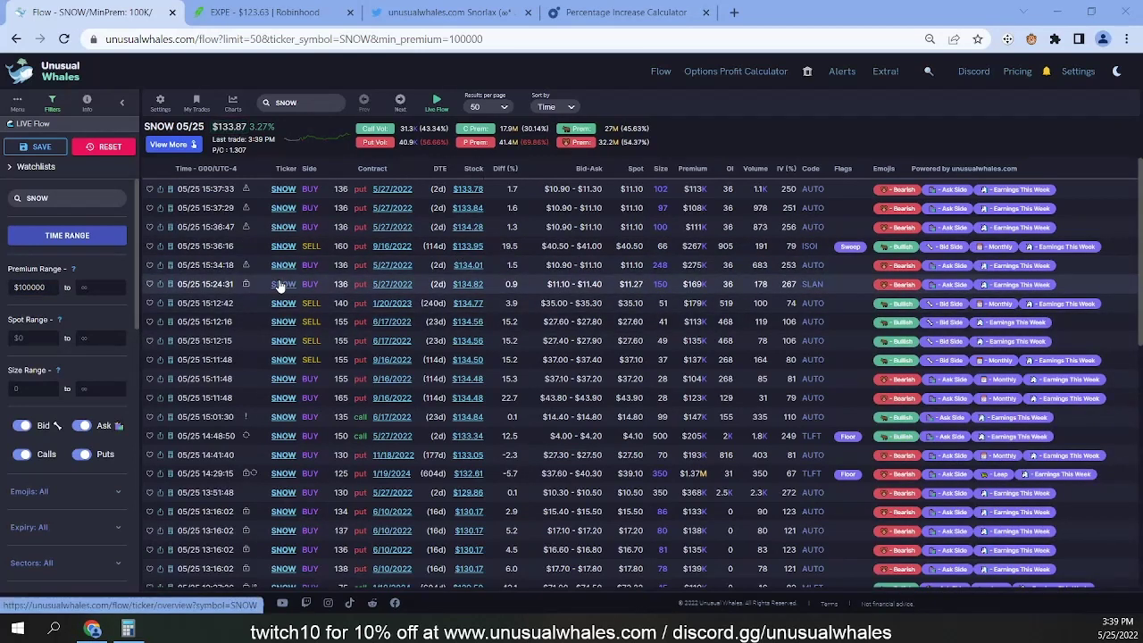
scroll(297, 276, down, 6)
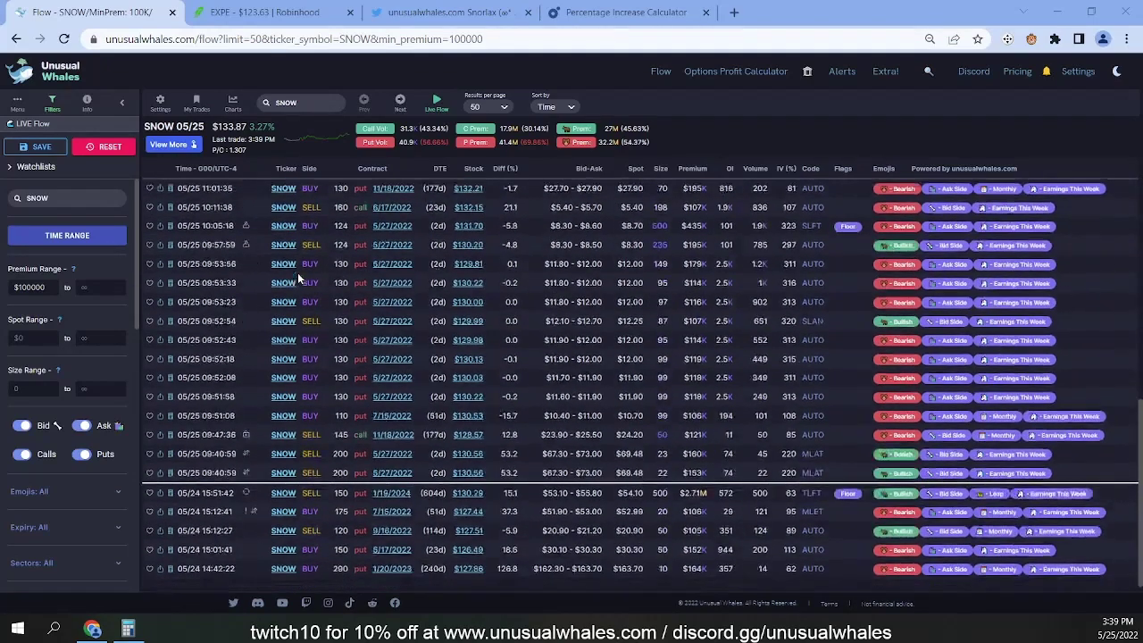
scroll(297, 279, up, 6)
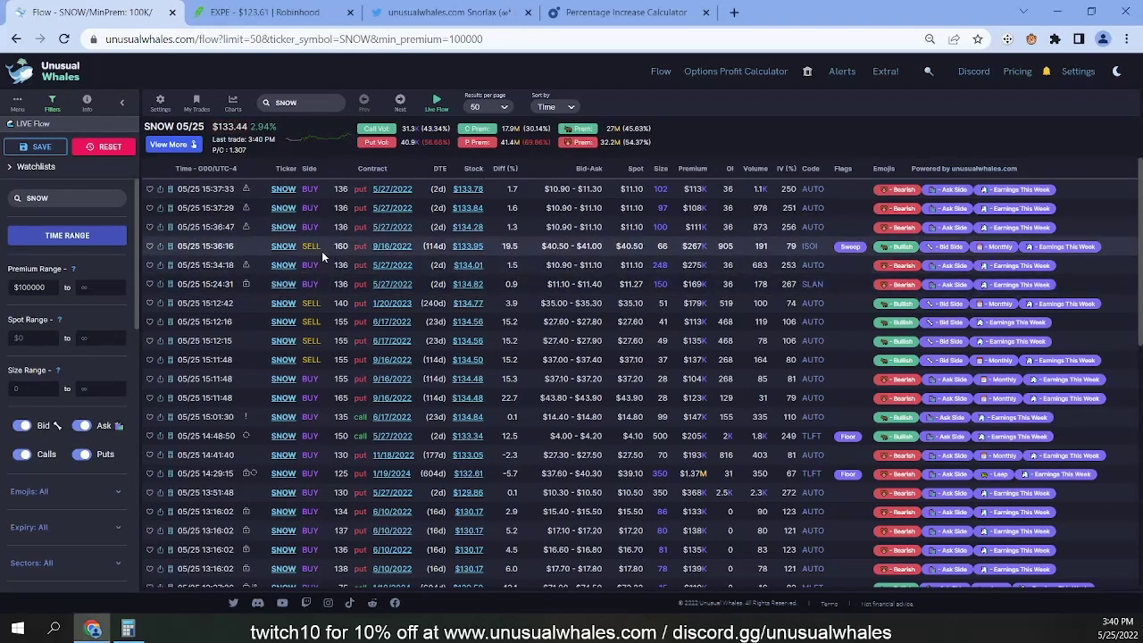
click(433, 13)
click(890, 72)
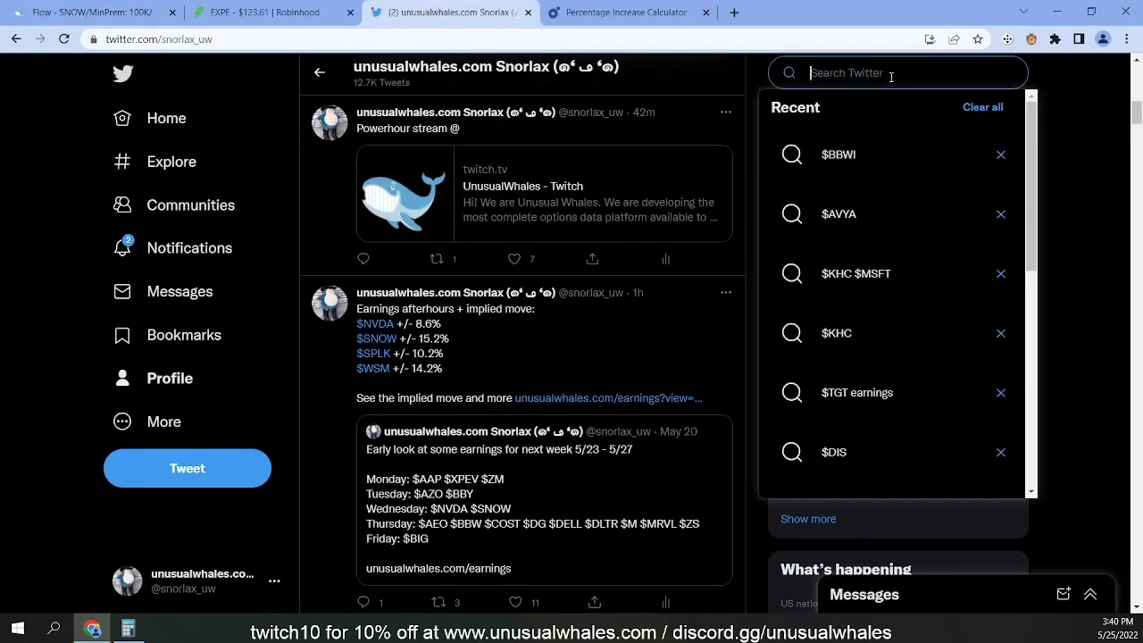
text(@snorlax_uw $NFLX)
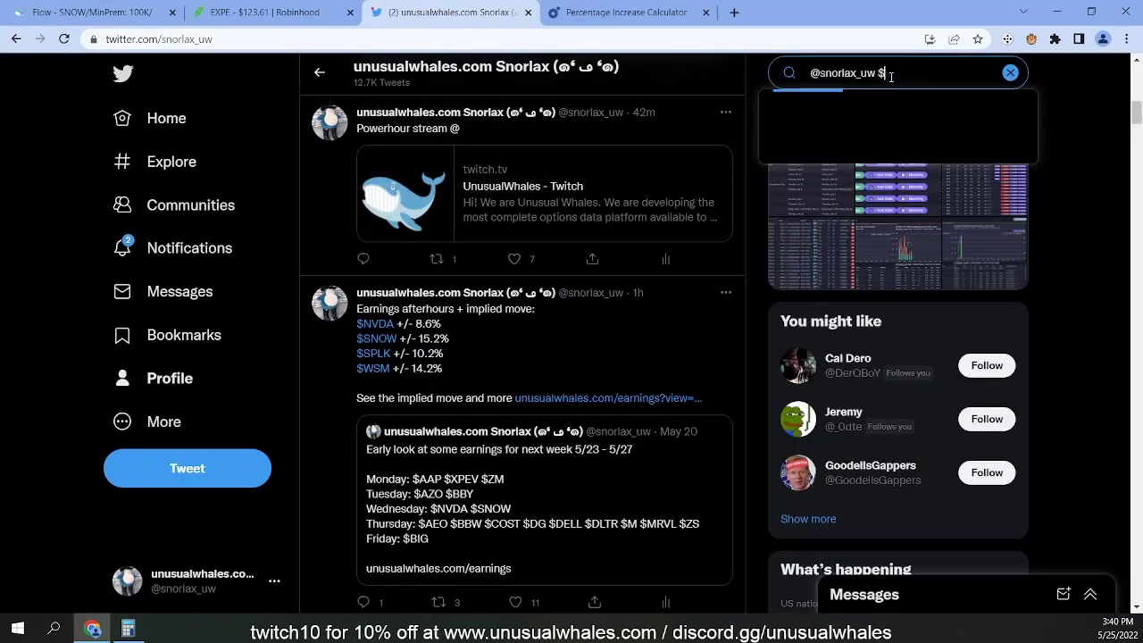
key(Return)
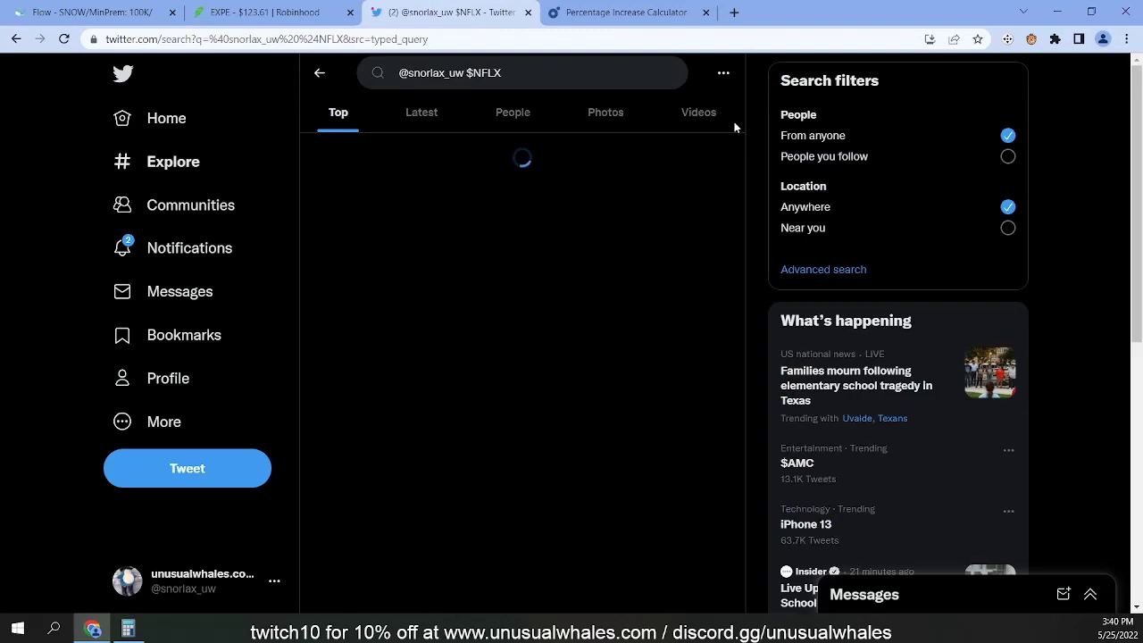
scroll(515, 274, down, 2)
scroll(516, 274, down, 10)
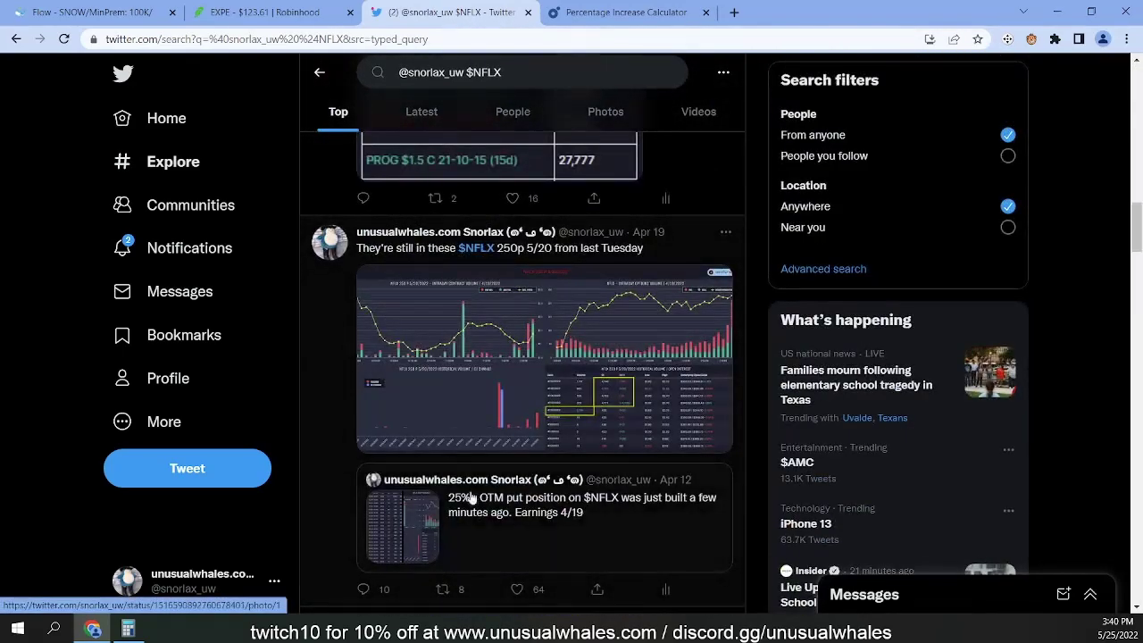
click(471, 498)
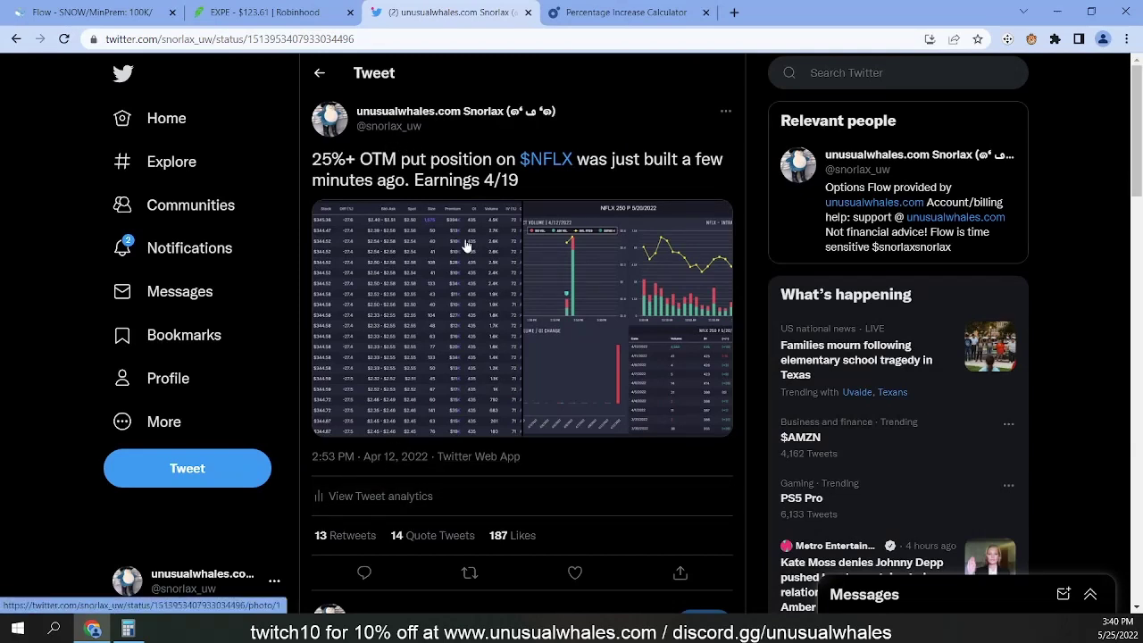
Highlight the 4/19 earnings date in the NFLX put tweet
drag(530, 185, 483, 181)
click(529, 188)
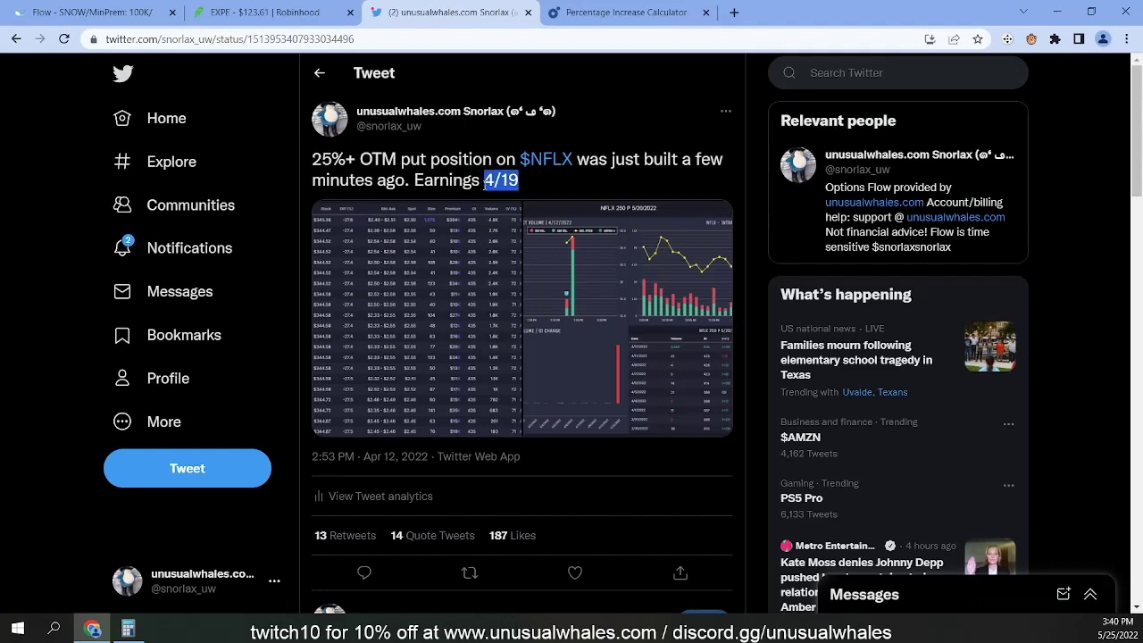
click(485, 183)
drag(483, 181, 528, 178)
click(528, 181)
View the tweet's flow table image and its 14 quote tweets, then return to the SNOW flow
click(357, 266)
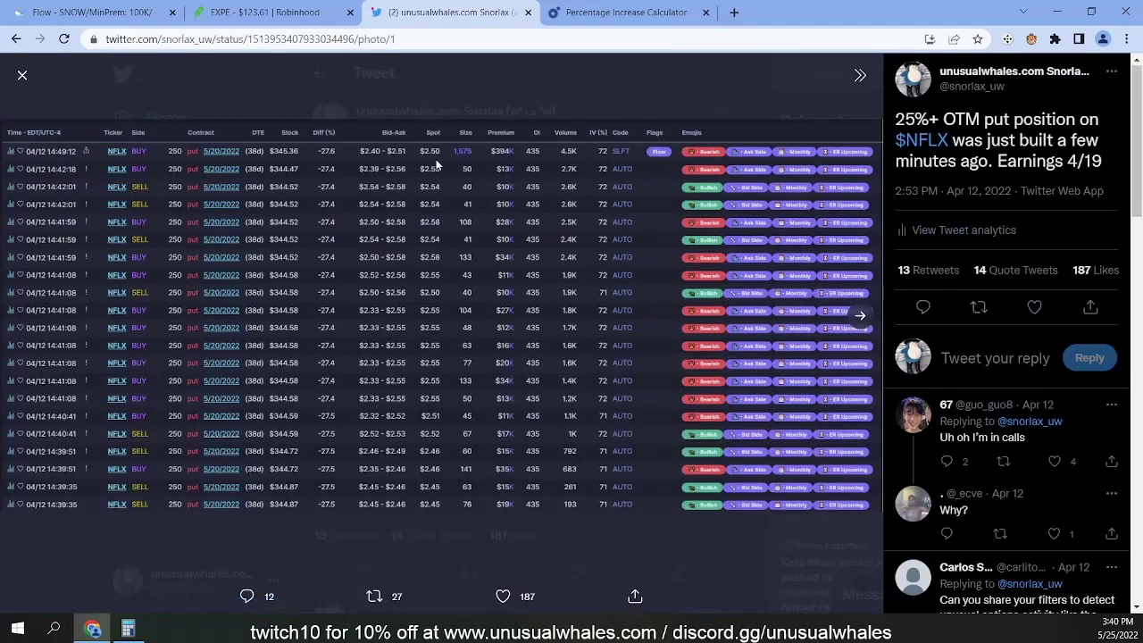
click(1016, 272)
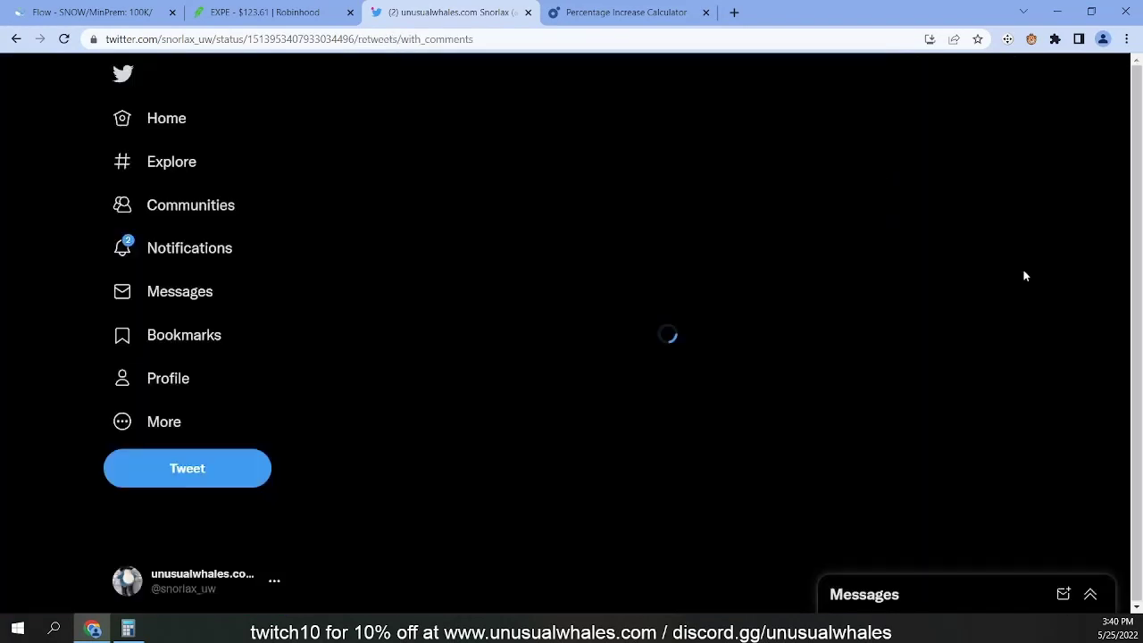
click(16, 38)
click(16, 39)
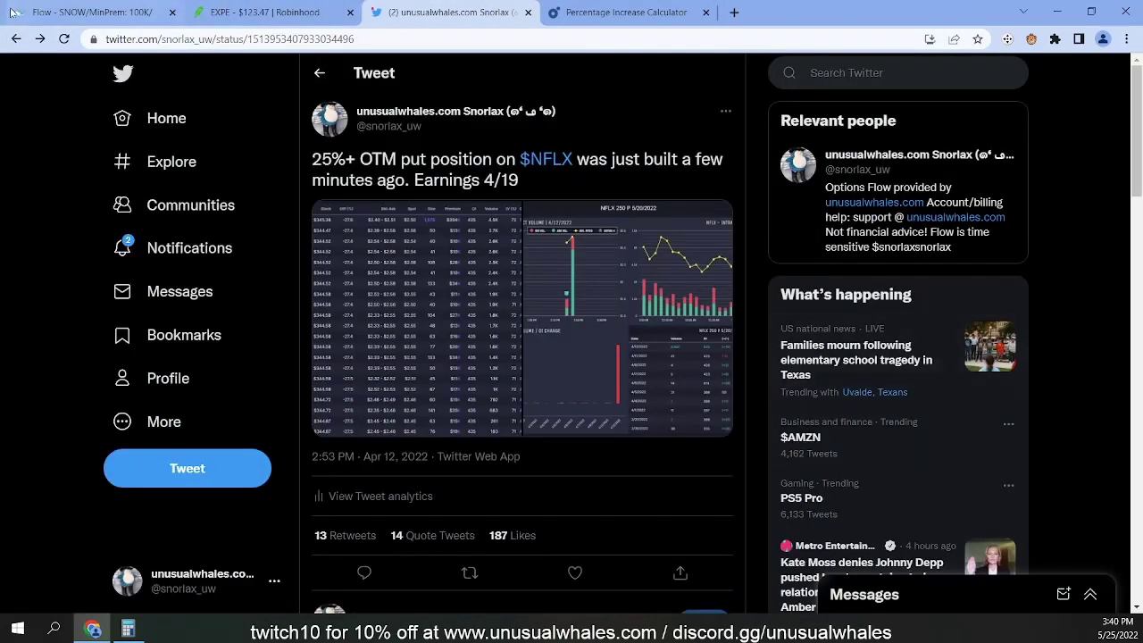
click(89, 12)
In Chain Explorer, add another option chain and replace AAPL with NFLX
click(17, 103)
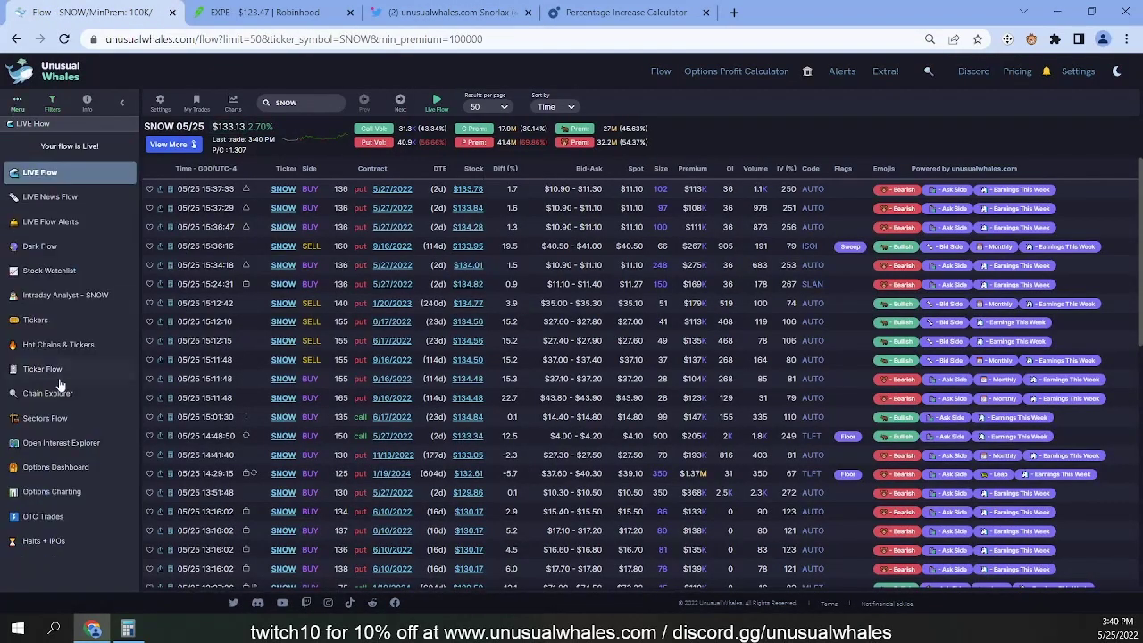
click(80, 443)
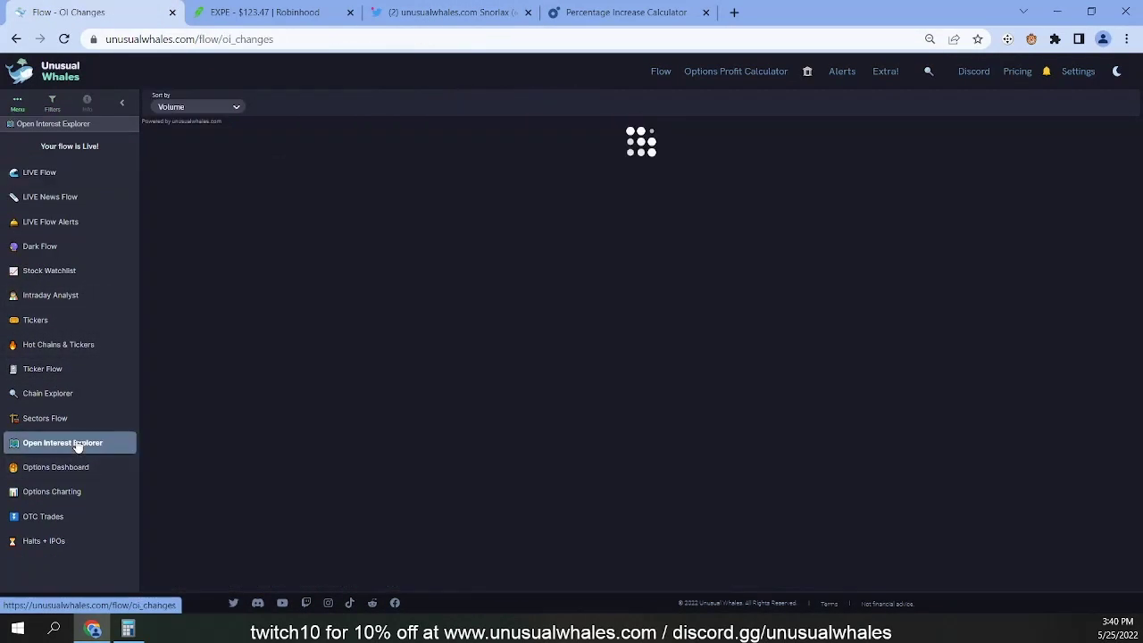
click(77, 417)
click(73, 395)
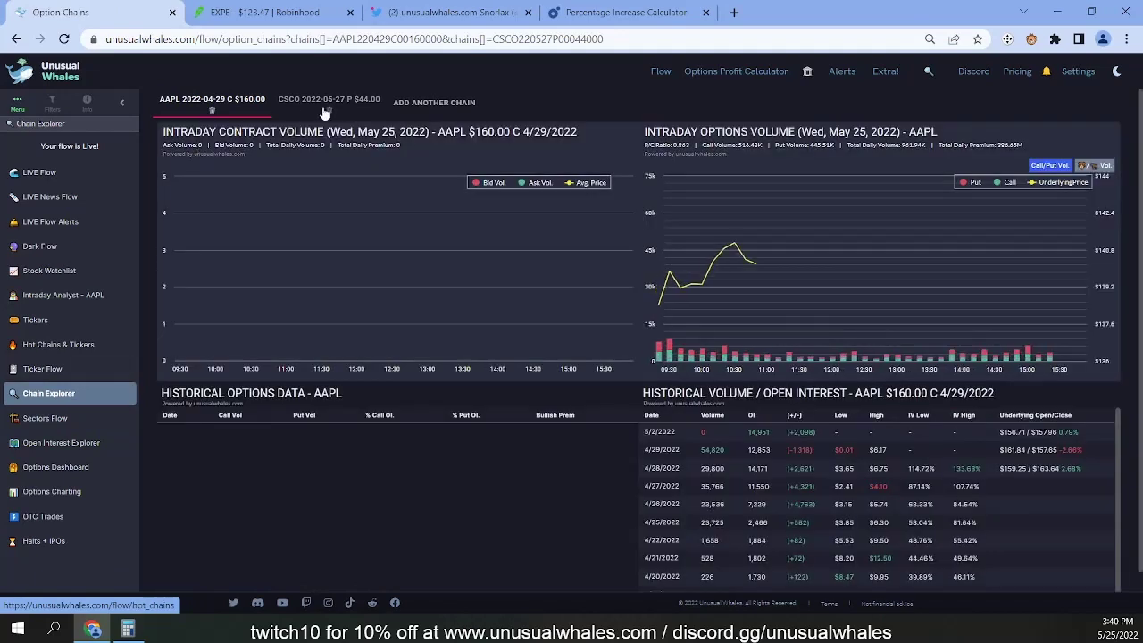
click(418, 106)
drag(189, 145, 154, 153)
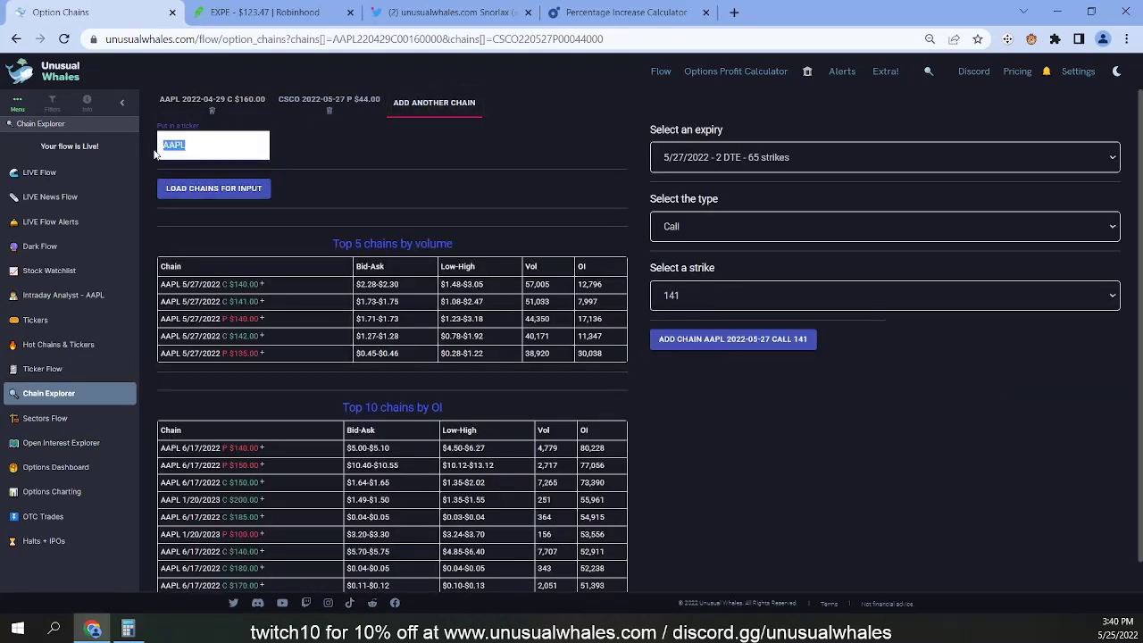
text(NFLX)
Enlarge the tweet's NFLX put flow image again, then go to Robinhood's stock search
click(397, 16)
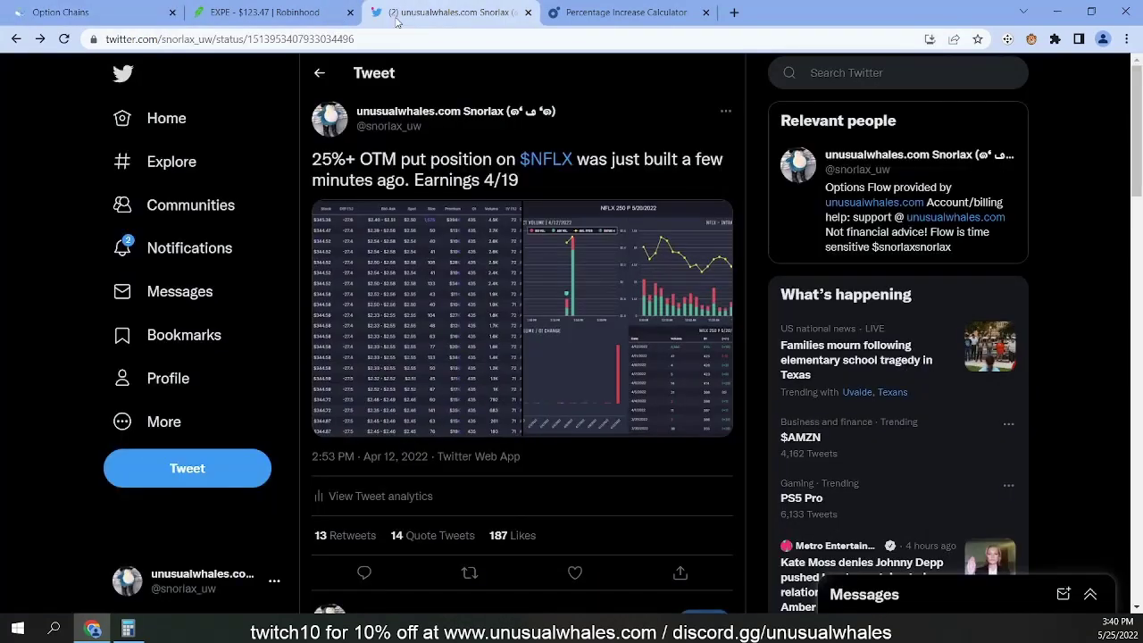
click(431, 276)
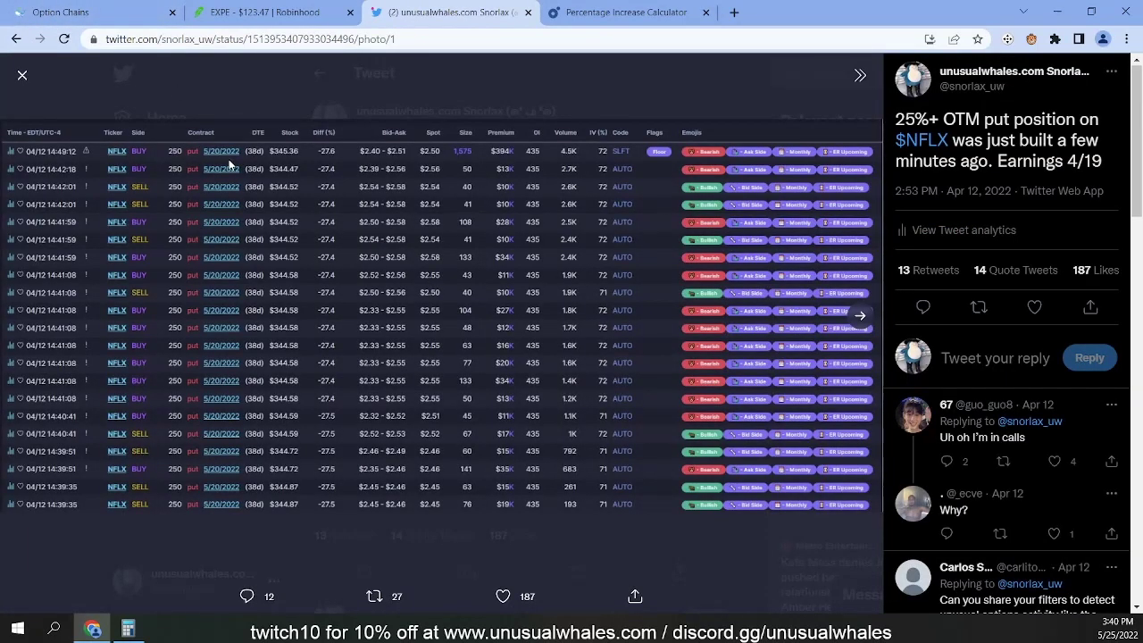
click(237, 16)
click(342, 71)
Search 'nflx' in Robinhood, show Netflix's 1W price chart, then return to the tweet image
key(ctrl+a)
text(nflx)
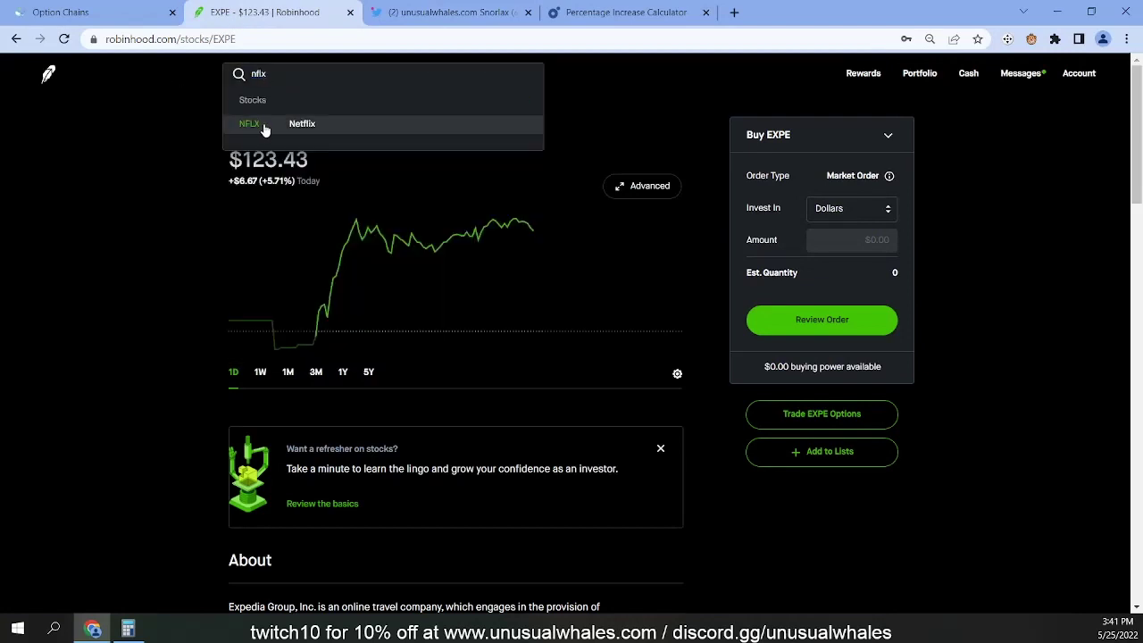
click(264, 130)
click(261, 373)
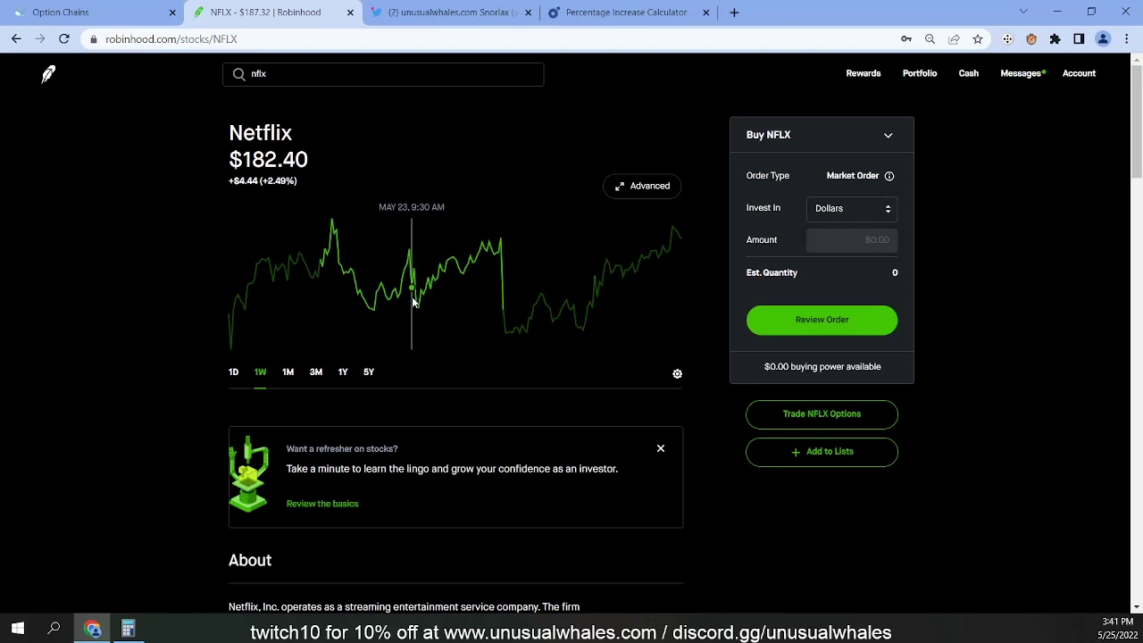
click(407, 11)
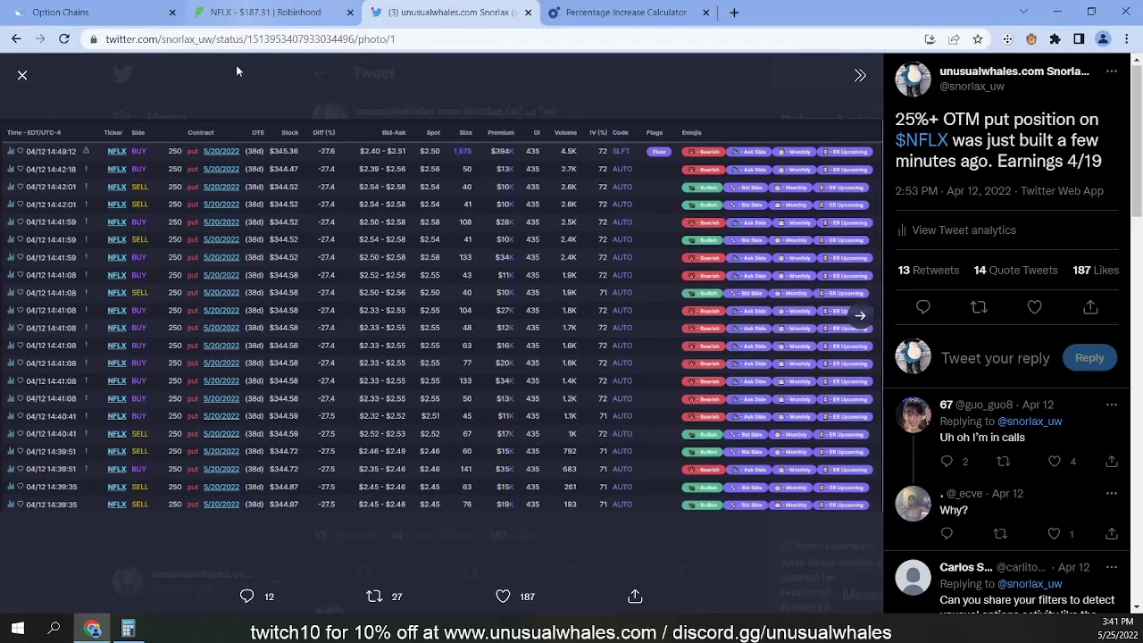
Switch from the Option Chains tab back to the live SNOW options flow
click(115, 24)
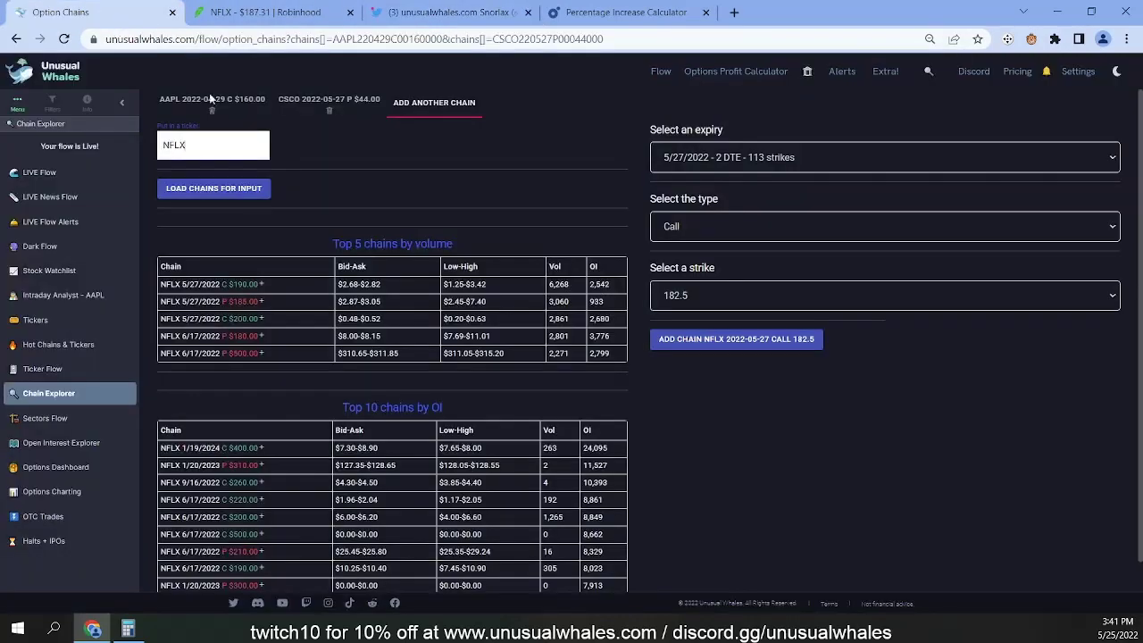
click(87, 175)
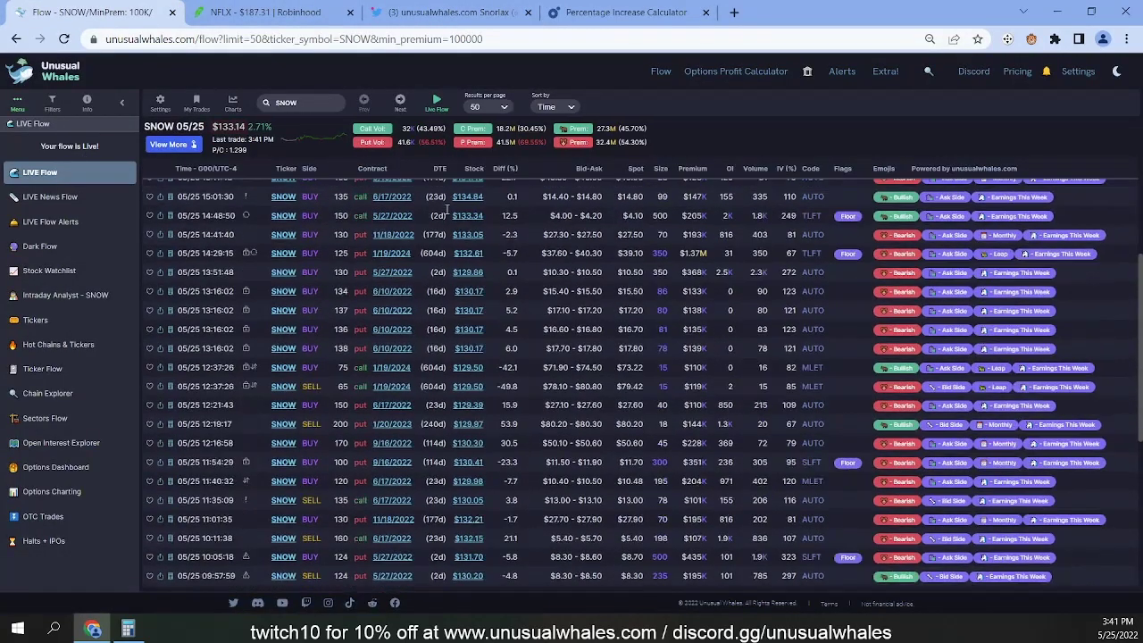